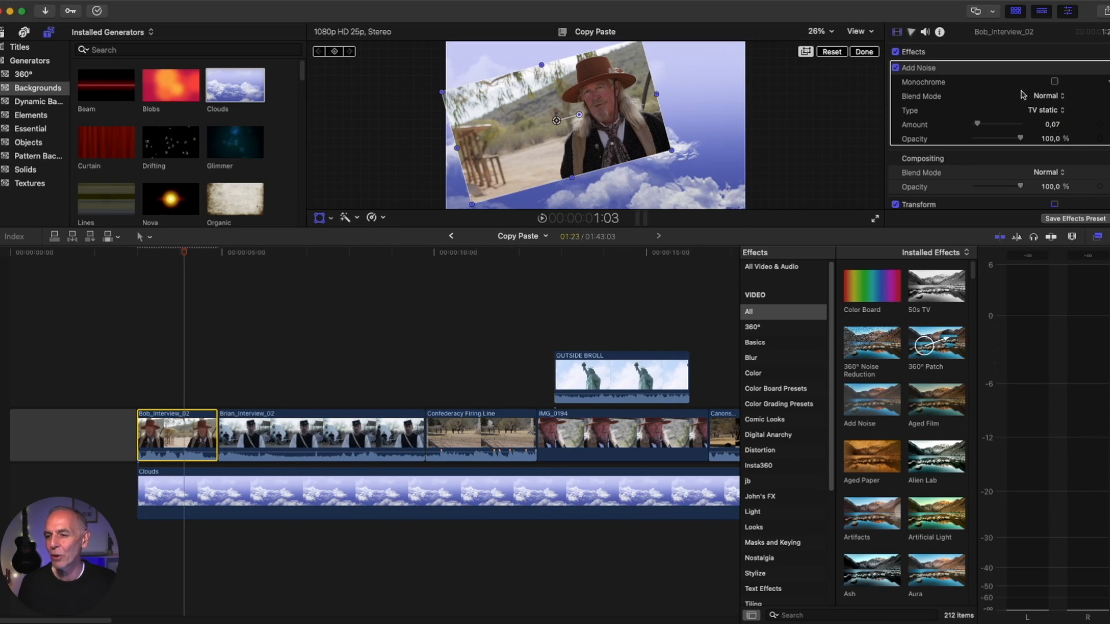
Set the Add Noise amount of Bob_Interview_02 to 0.55 and lower that clip's audio volume
drag(977, 124, 1002, 126)
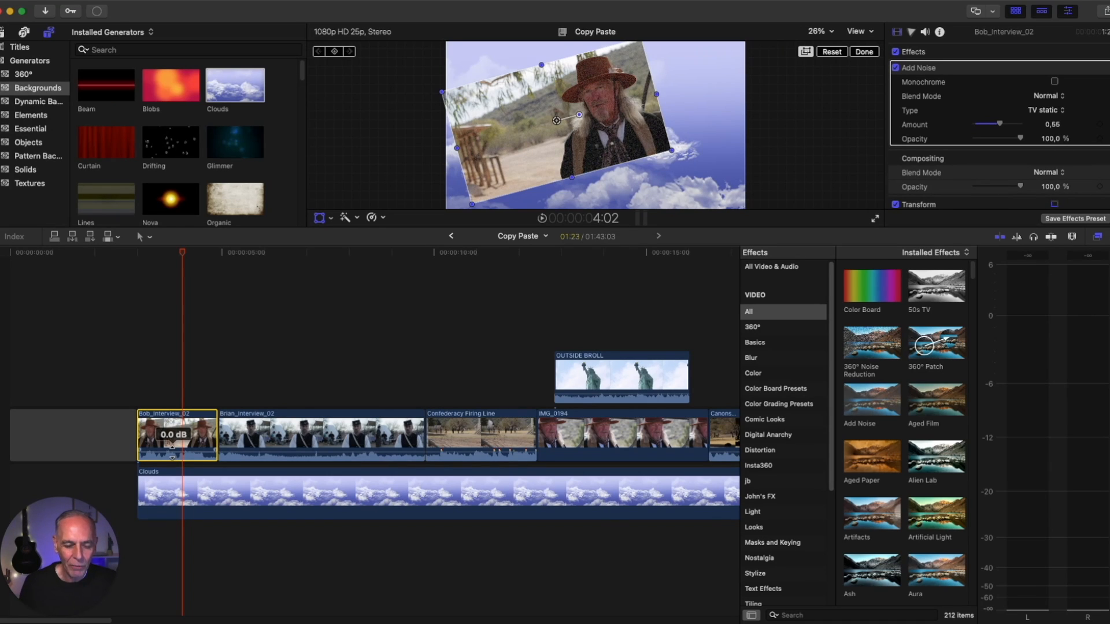
drag(172, 448, 172, 452)
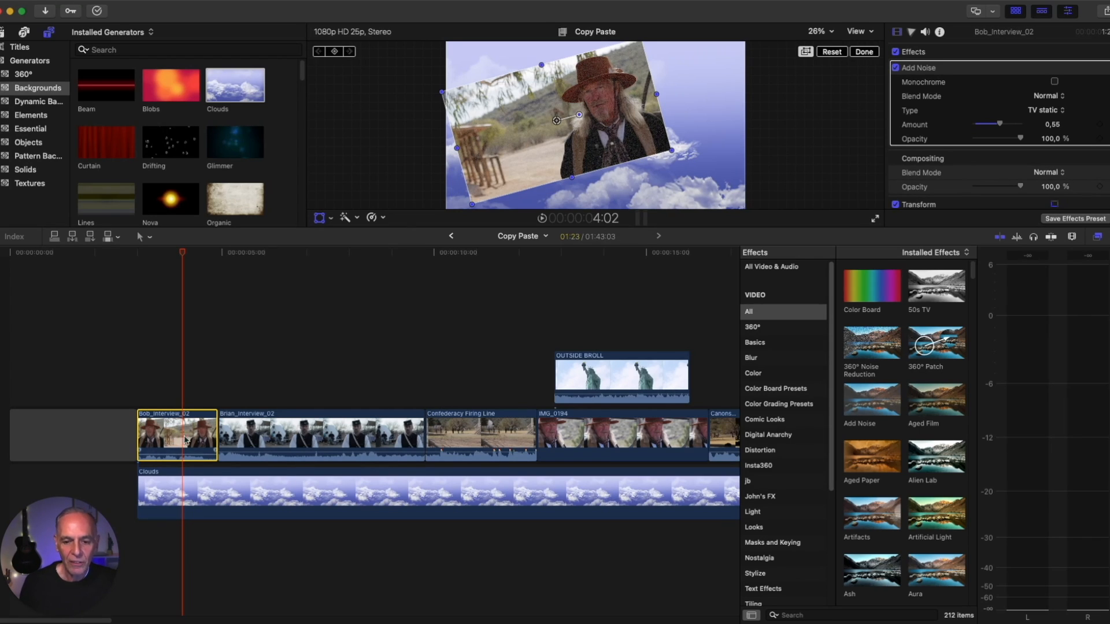
Copy the Bob_Interview_02 clip, including its effect, transform and volume settings
mouse_move(181, 254)
mouse_down()
mouse_move(171, 255)
mouse_move(180, 258)
mouse_up()
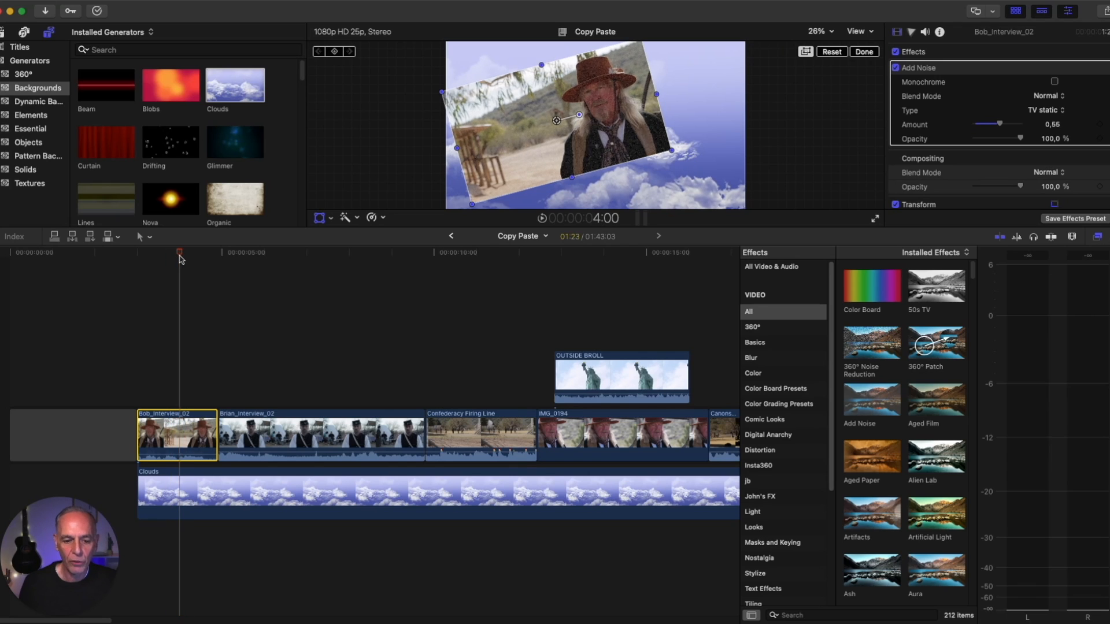
click(115, 2)
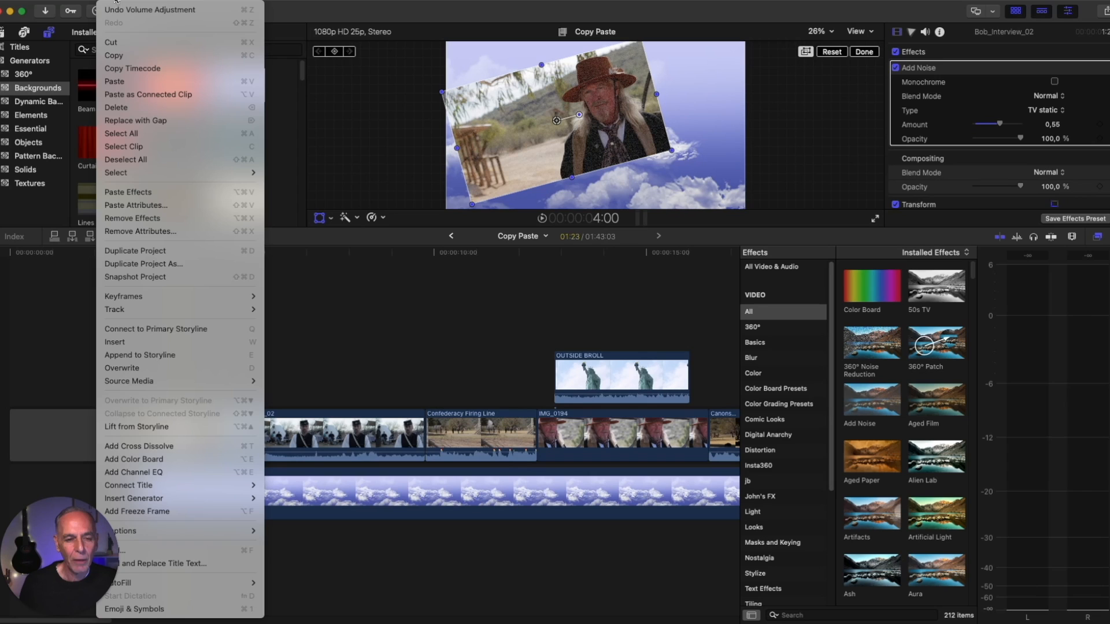
click(125, 56)
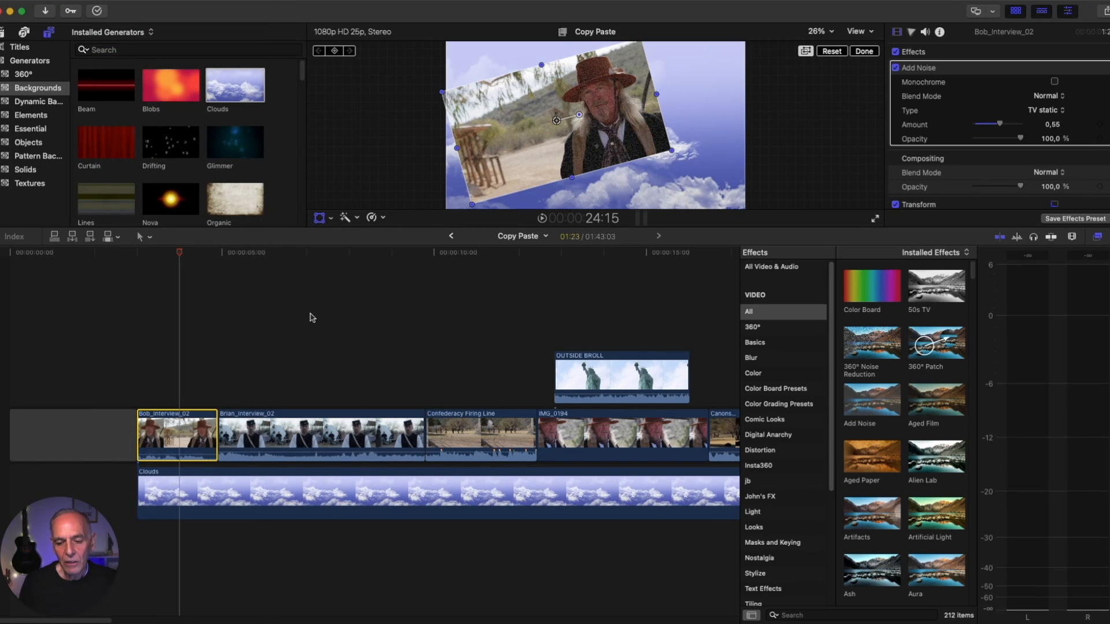
Select the OUTSIDE BROLL clip and the four storyline clips after Bob_Interview_02, and open the Paste Attributes options
drag(311, 318, 626, 447)
scroll(655, 338, right, 5)
click(190, 343)
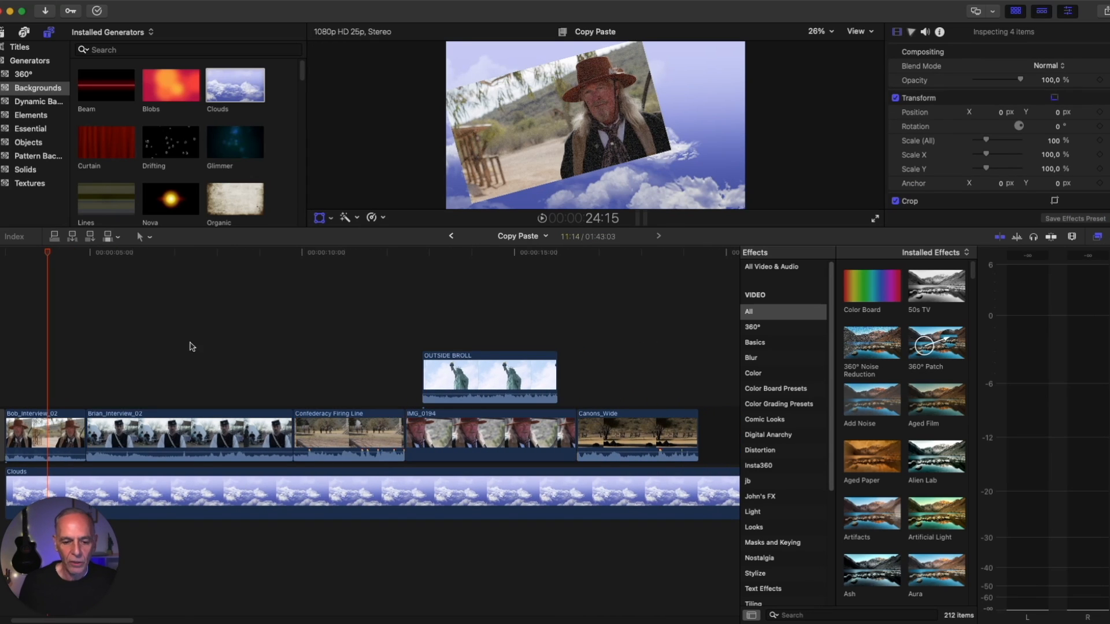
drag(192, 347, 687, 447)
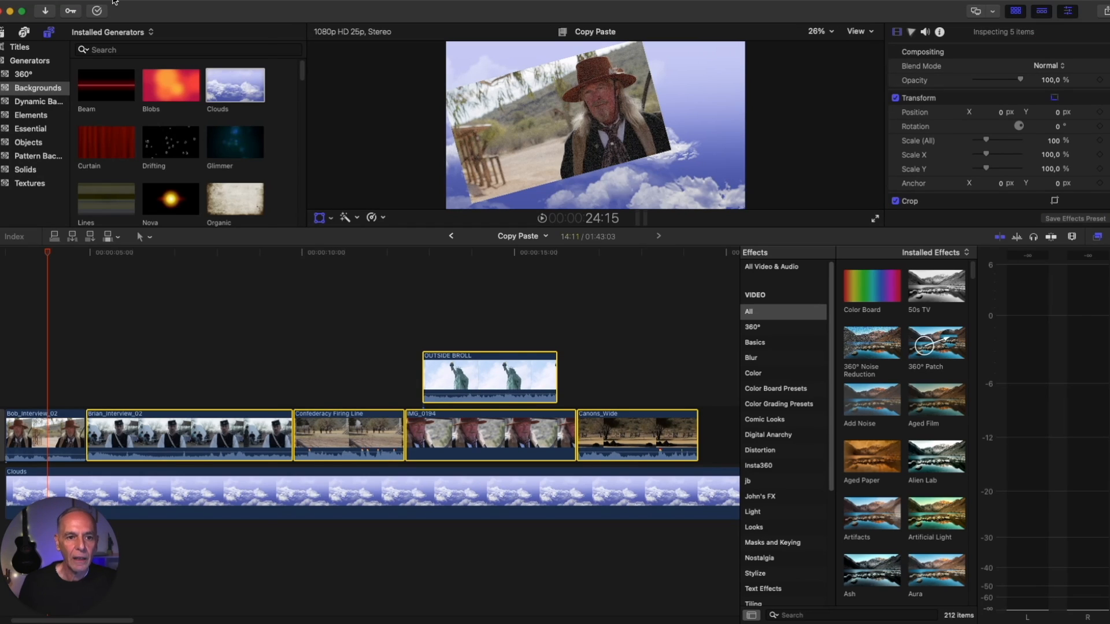
click(114, 2)
click(130, 206)
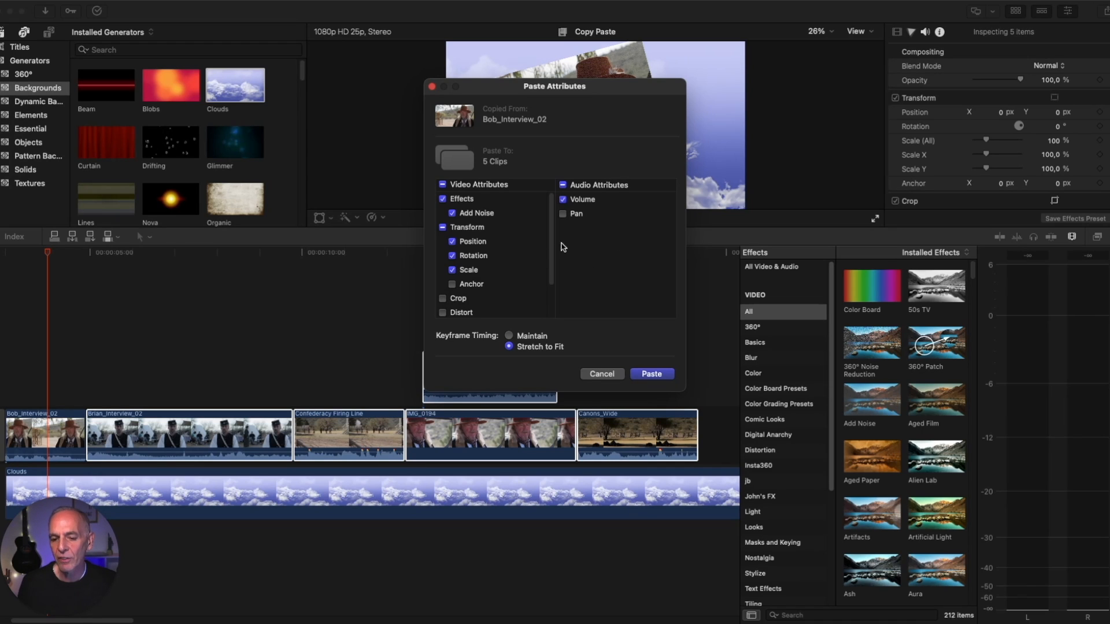
Paste Add Noise, Position, Rotation, Scale and Volume onto the selected clips with keyframe timing set to Stretch to Fit
mouse_move(550, 248)
mouse_down()
mouse_move(555, 289)
mouse_move(550, 246)
mouse_up()
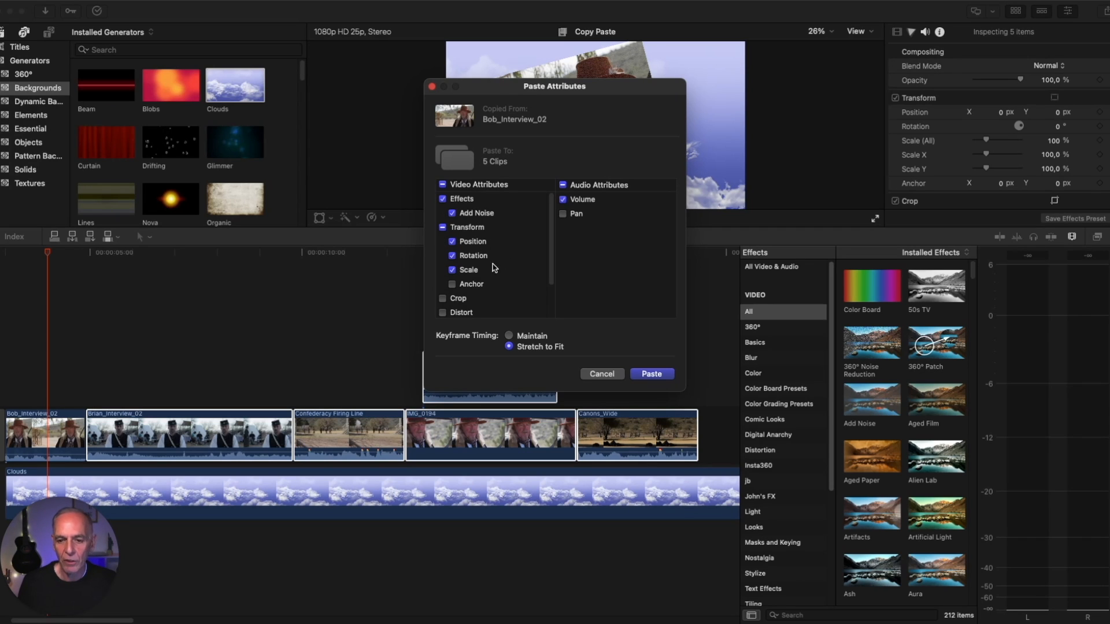
scroll(504, 278, down, 3)
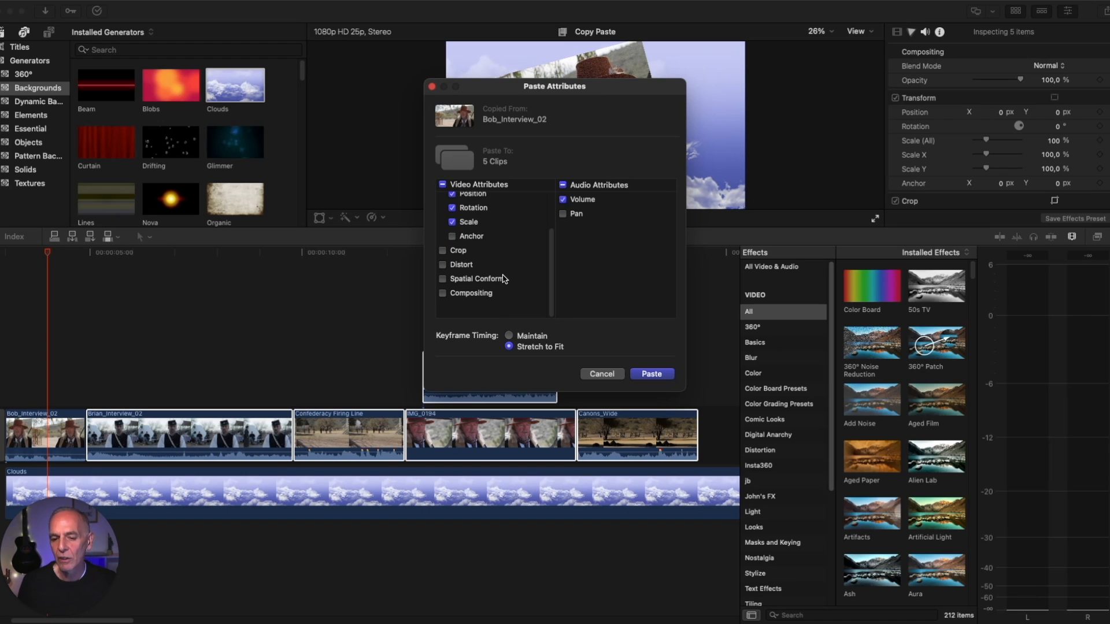
scroll(504, 278, up, 3)
scroll(506, 277, right, 1)
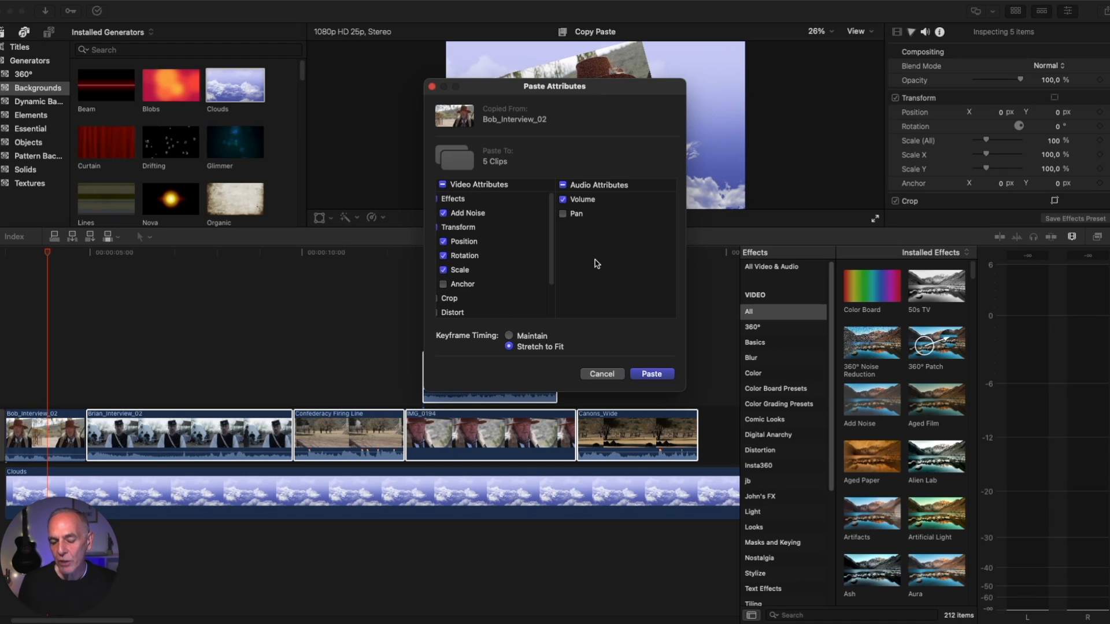
scroll(503, 249, left, 1)
scroll(501, 248, right, 1)
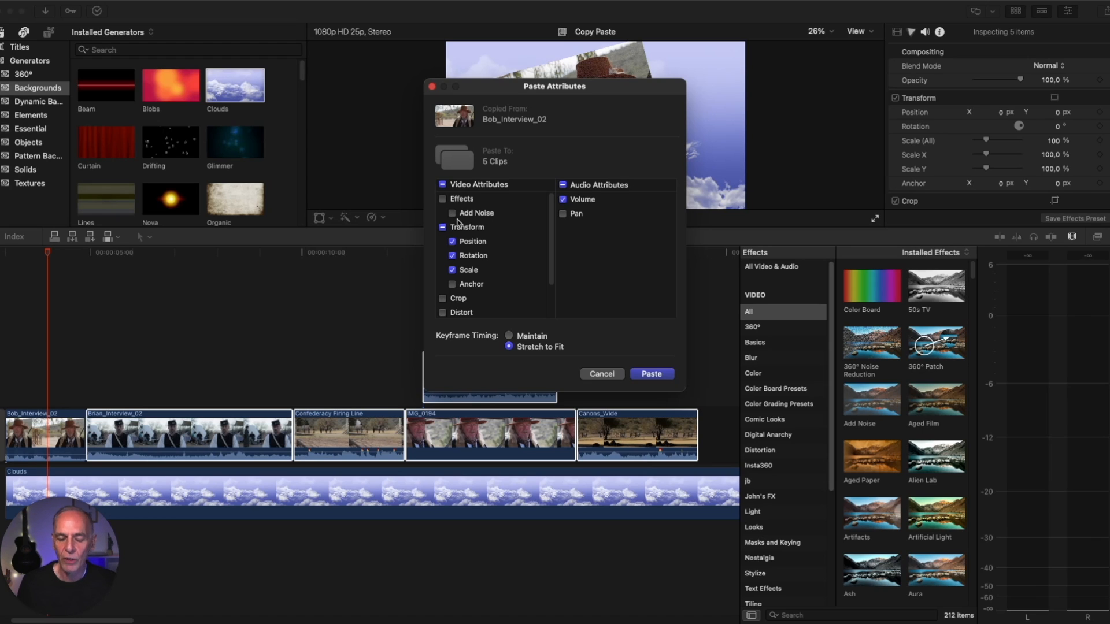
click(452, 213)
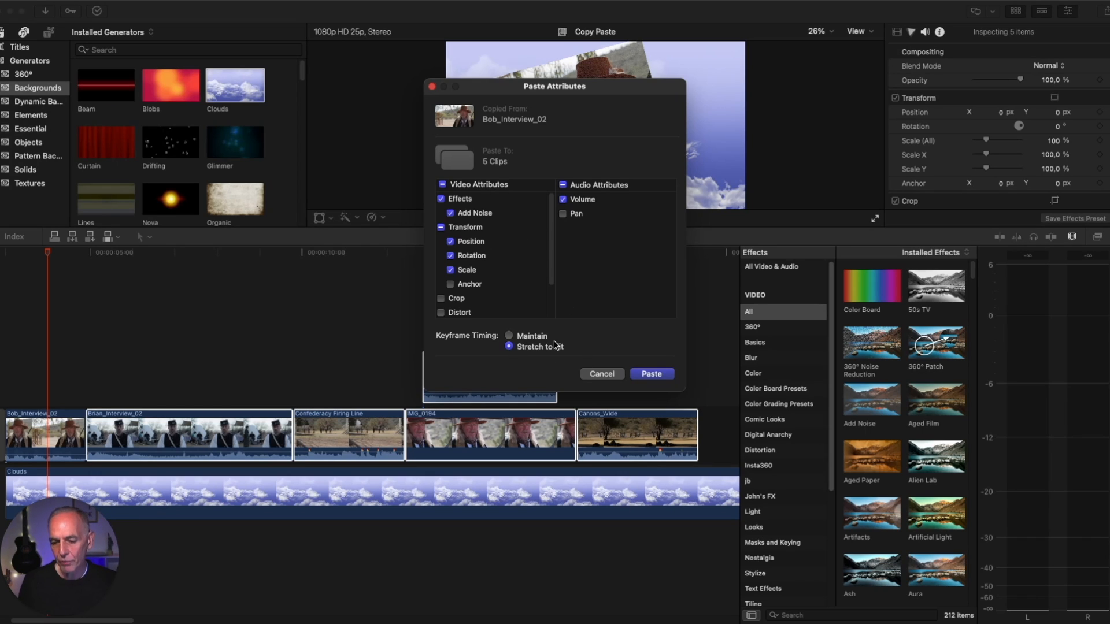
click(653, 375)
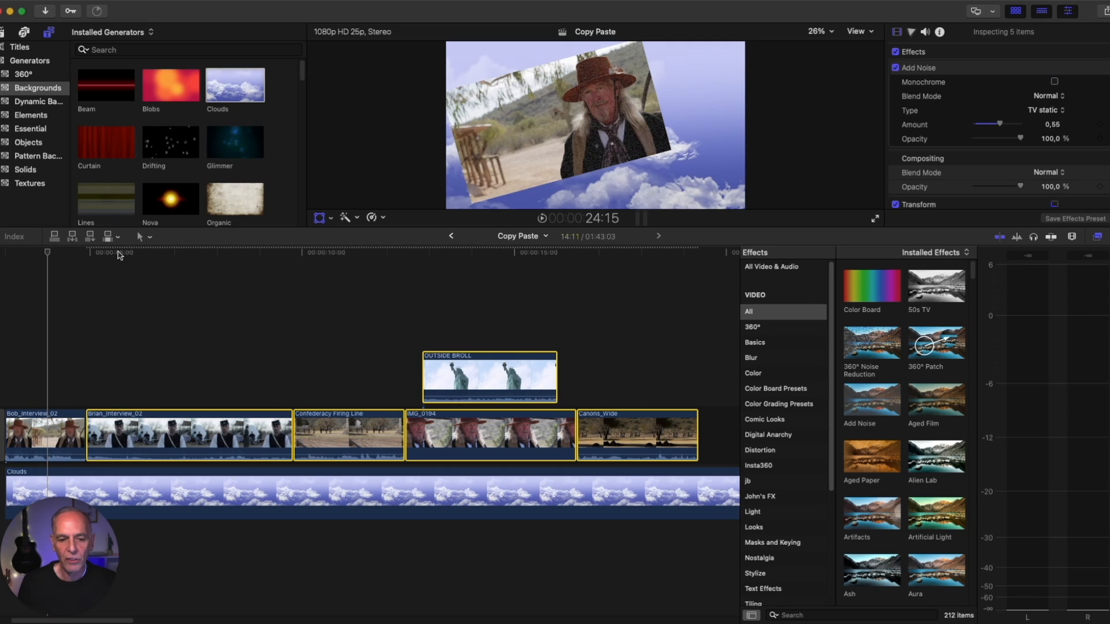
Select all five storyline clips plus OUTSIDE BROLL and remove their Add Noise, Transform and Volume attributes
drag(116, 255, 181, 329)
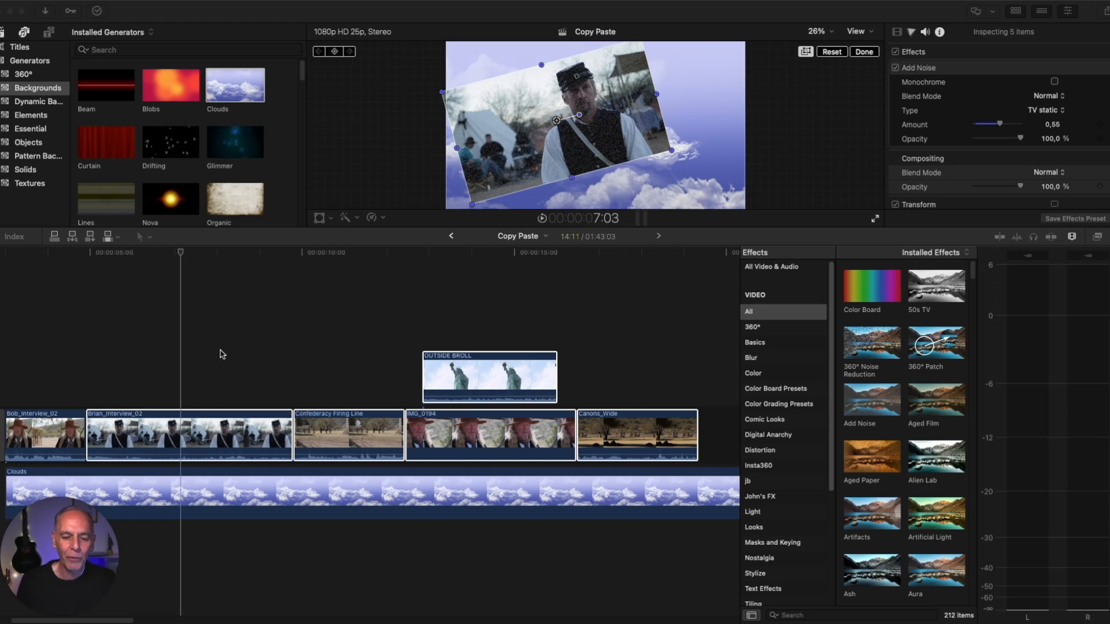
click(222, 352)
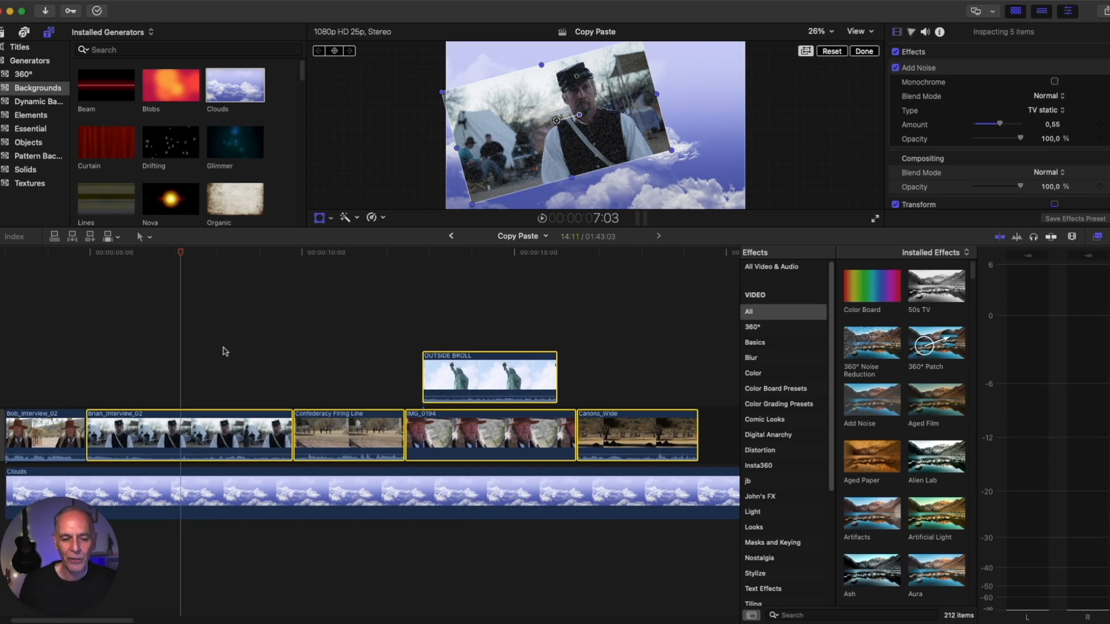
click(271, 334)
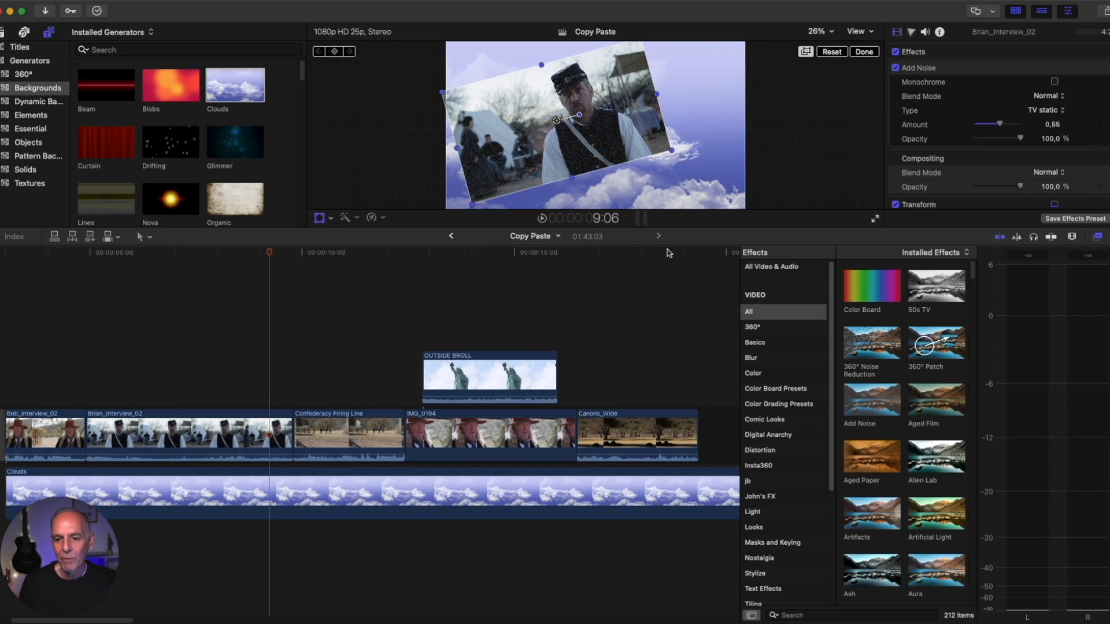
drag(674, 296, 24, 460)
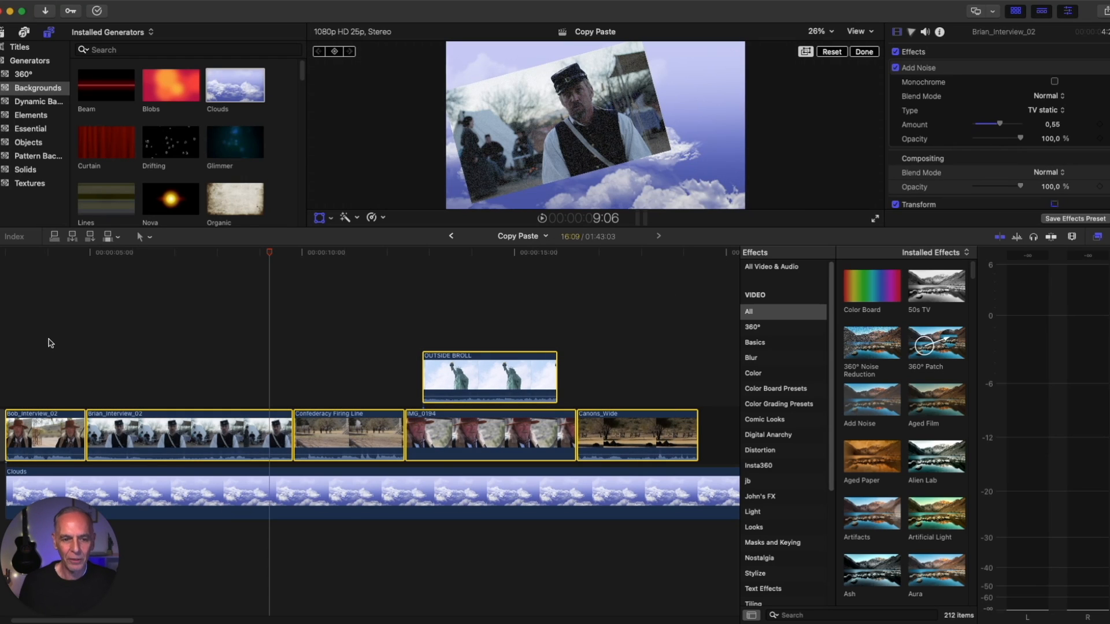
click(116, 2)
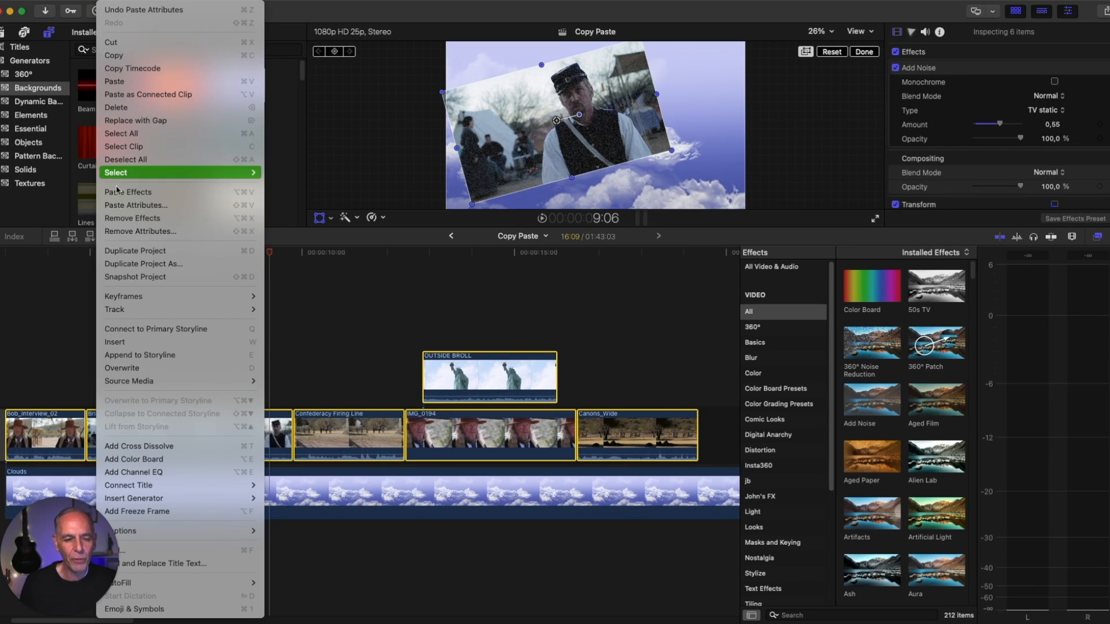
click(136, 205)
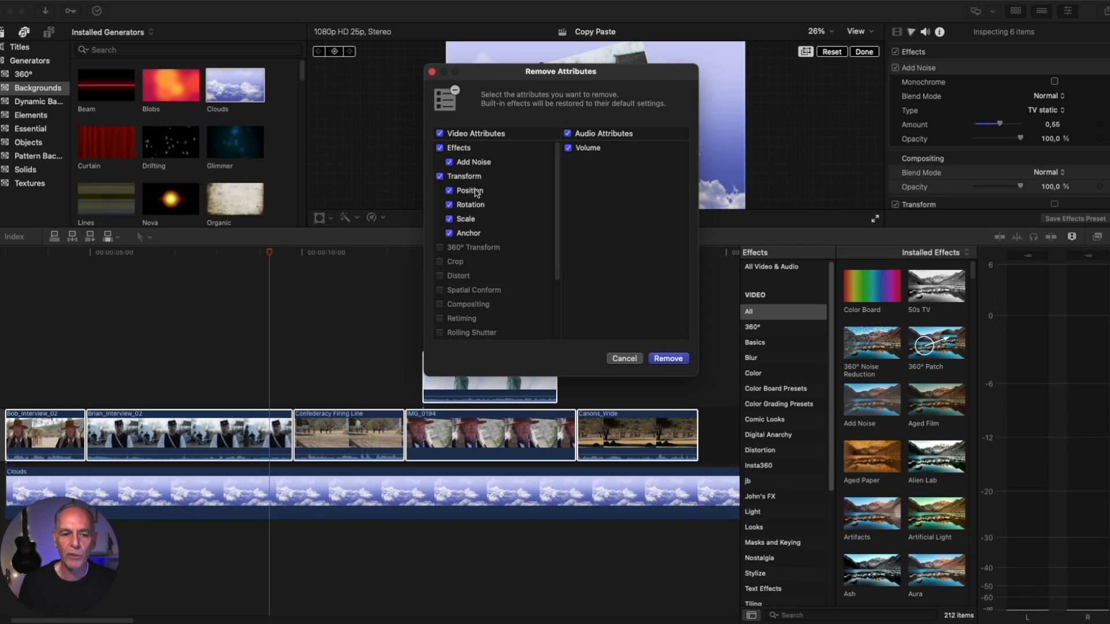
click(668, 359)
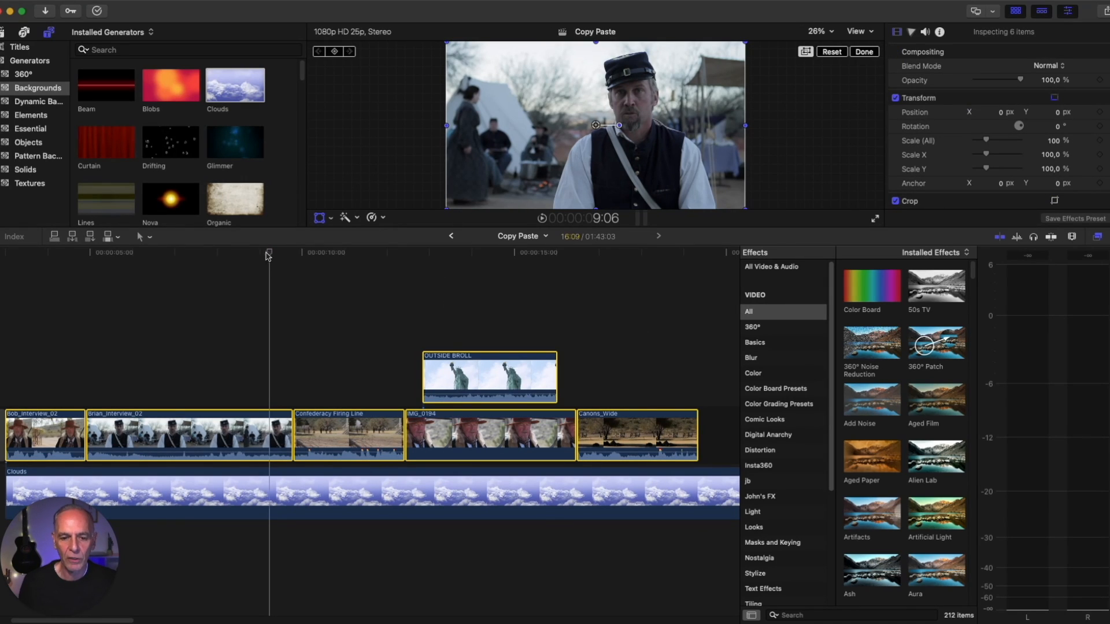
Delete the Clouds background generator beneath the storyline
drag(268, 256, 194, 268)
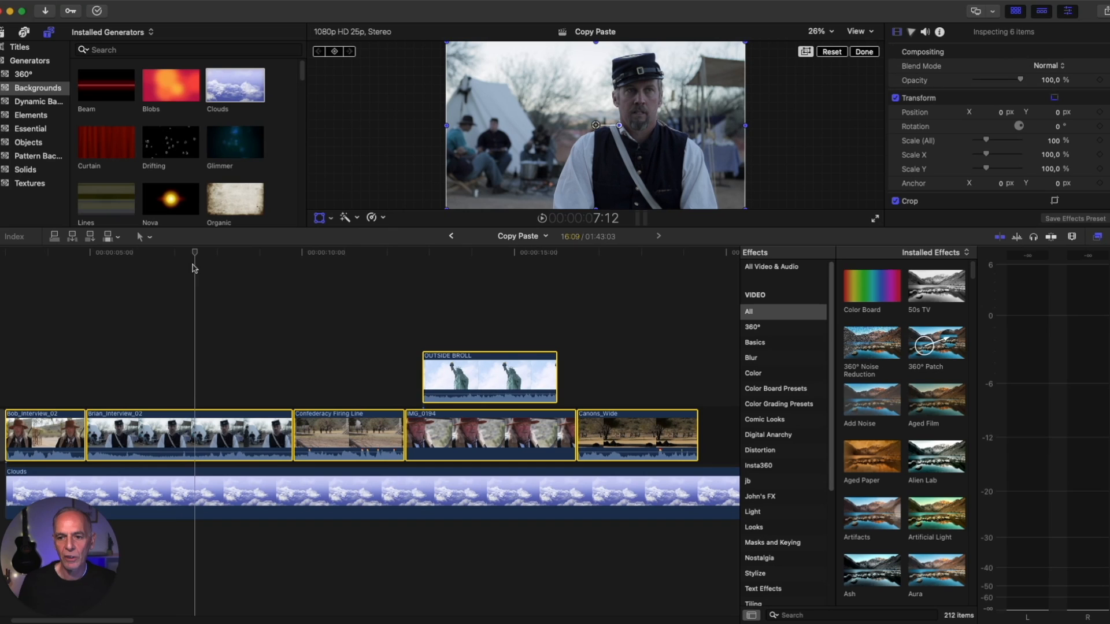
click(248, 497)
key(Delete)
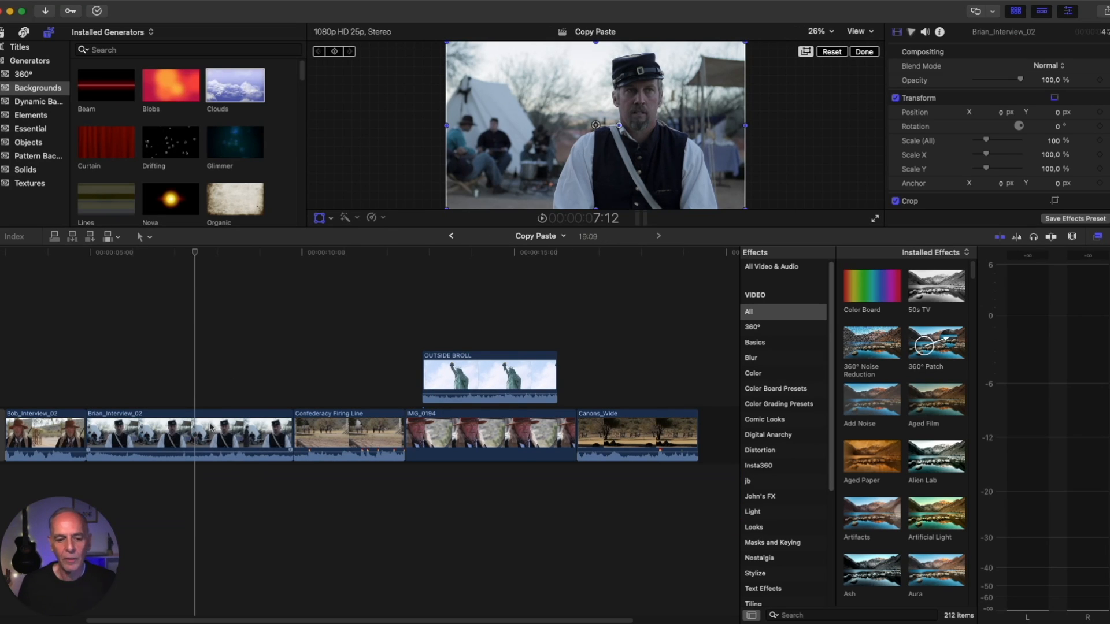
Add a Transform keyframe at the first frame of Brian_Interview_02
drag(218, 255, 112, 278)
key(Up)
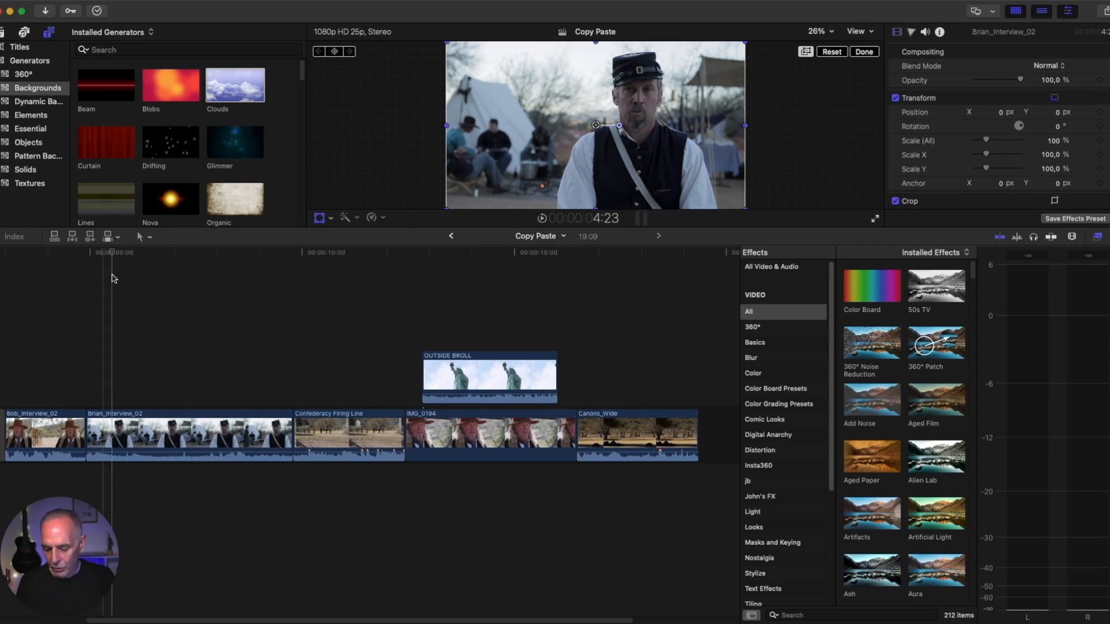
click(169, 435)
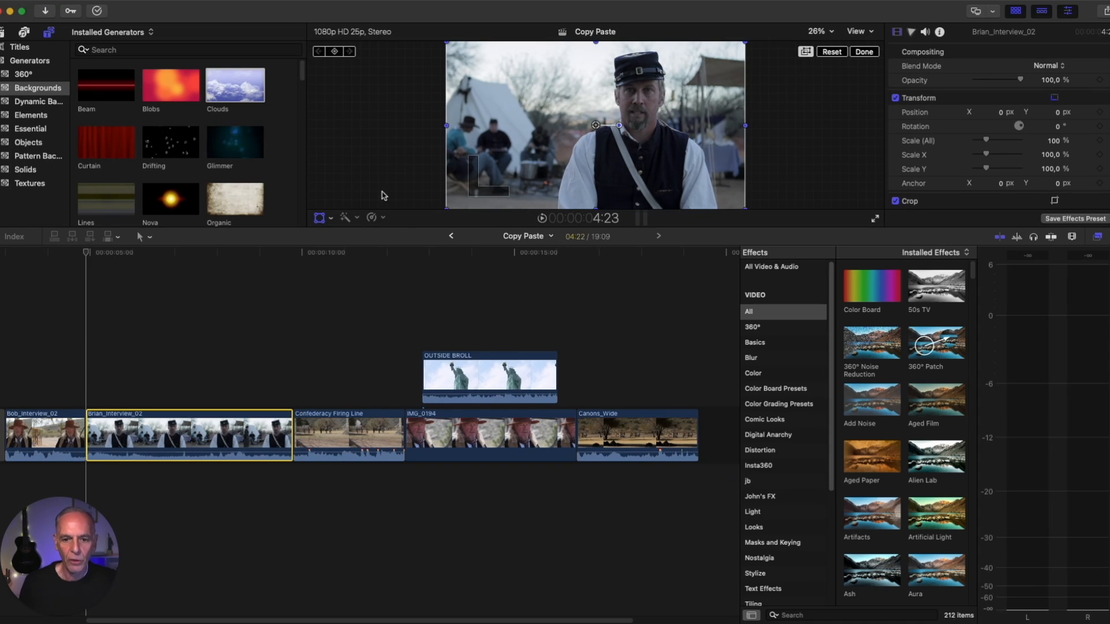
click(334, 52)
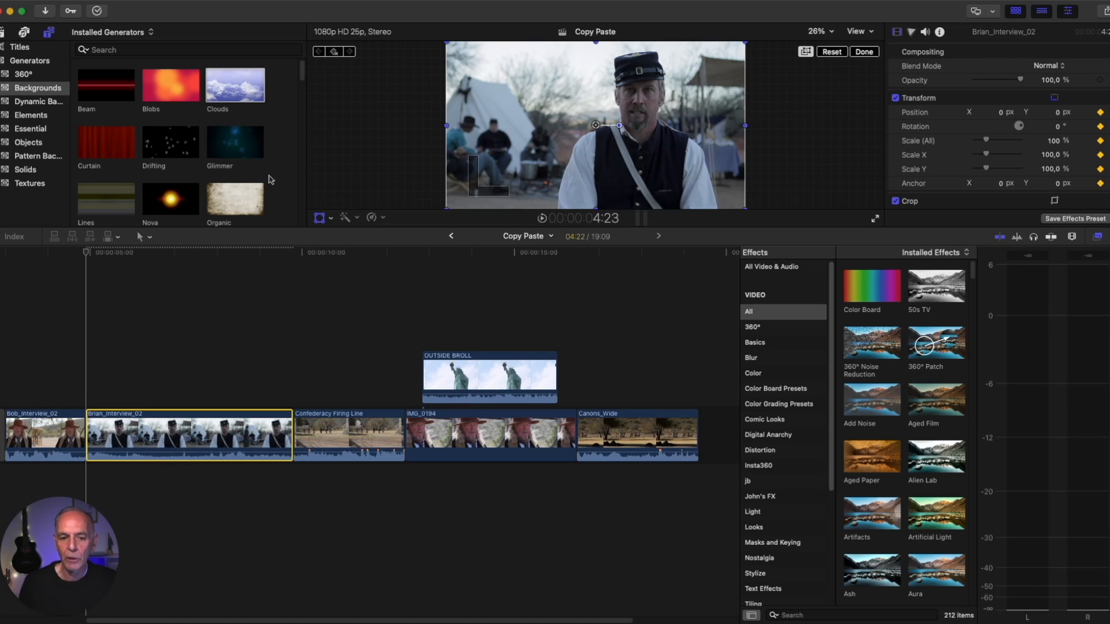
At 6:03, enlarge Brian_Interview_02 to about 167.6% and move it to about X -457.7 px, Y -261.7 px
drag(105, 256, 137, 253)
drag(448, 209, 345, 266)
drag(581, 115, 513, 155)
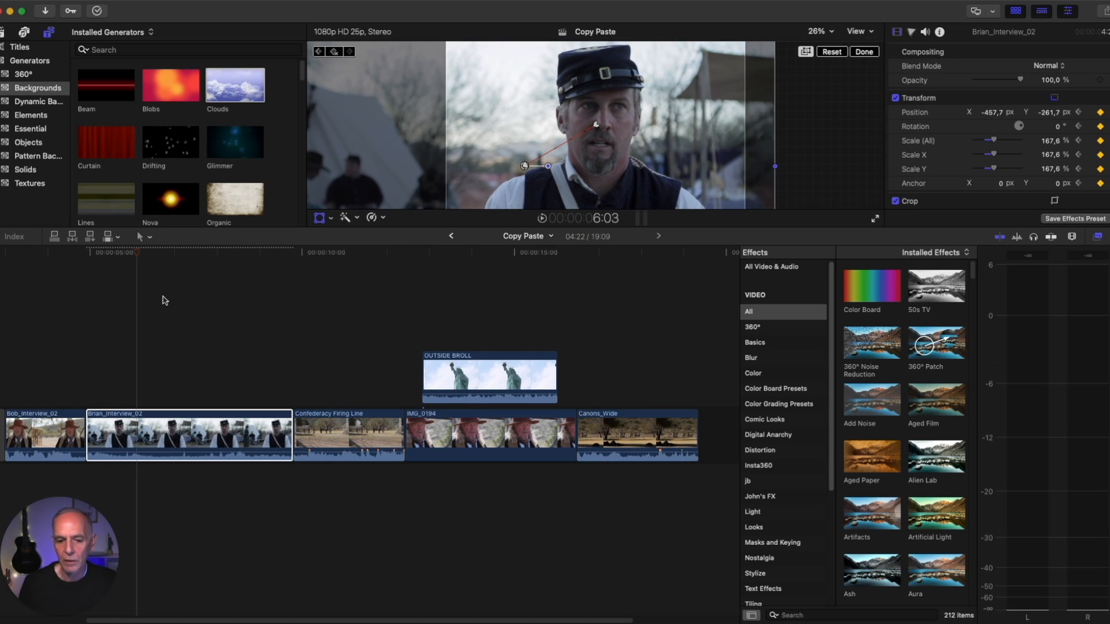
Preview the zoom animation near the start of Brian_Interview_02 and copy the clip
drag(138, 255, 101, 271)
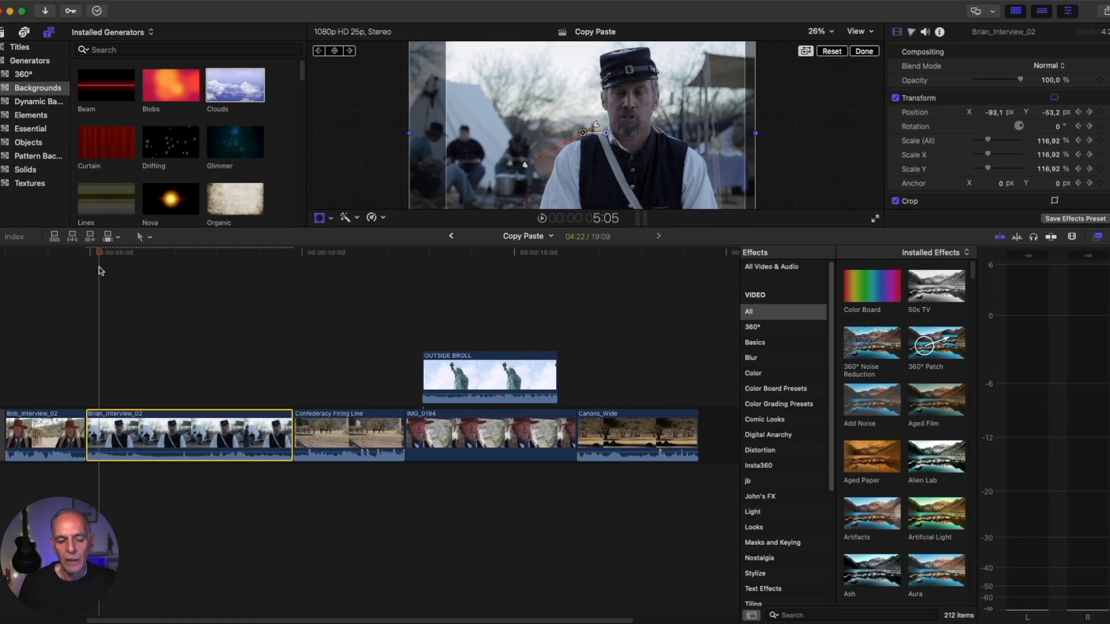
click(115, 2)
click(139, 58)
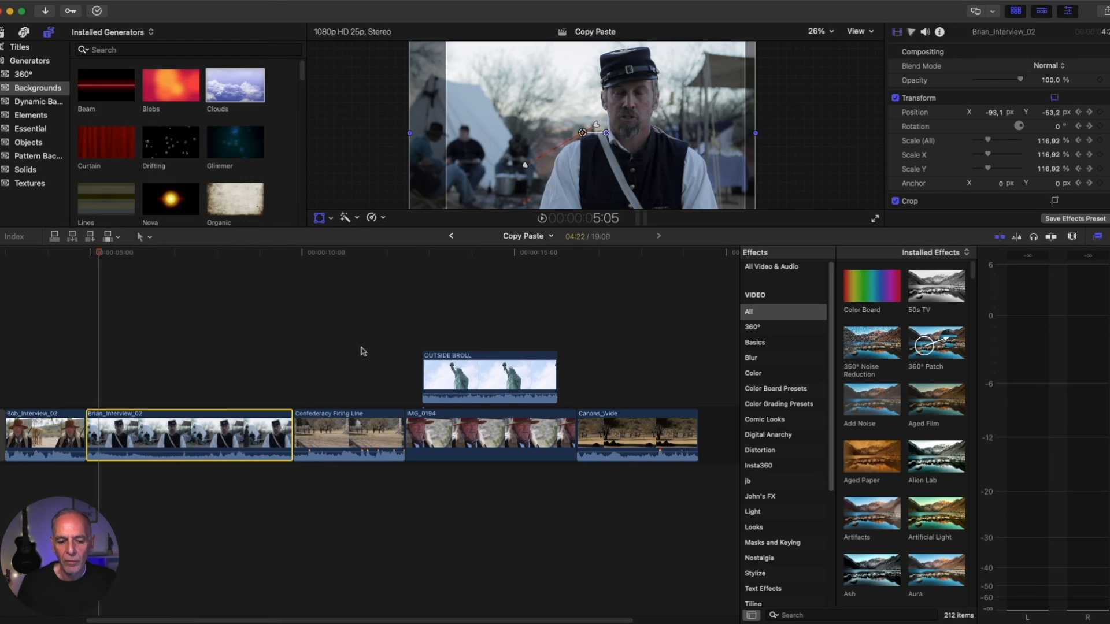
Paste the copied Position, Rotation, Scale and Anchor attributes onto Confederacy Firing Line, using Stretch to Fit keyframe timing
drag(370, 258, 345, 258)
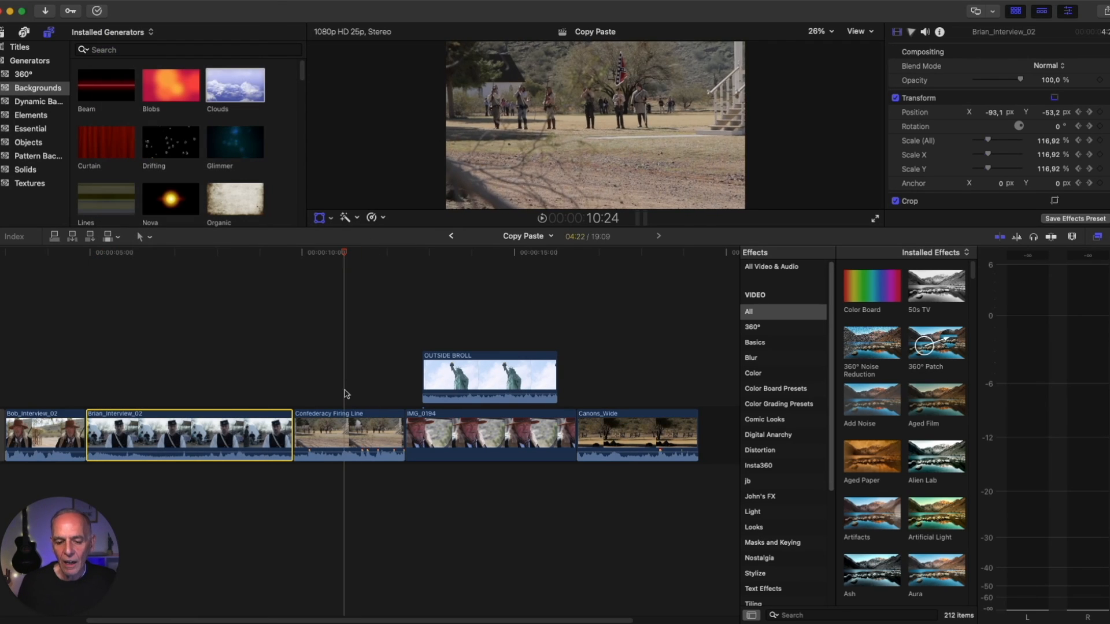
click(344, 441)
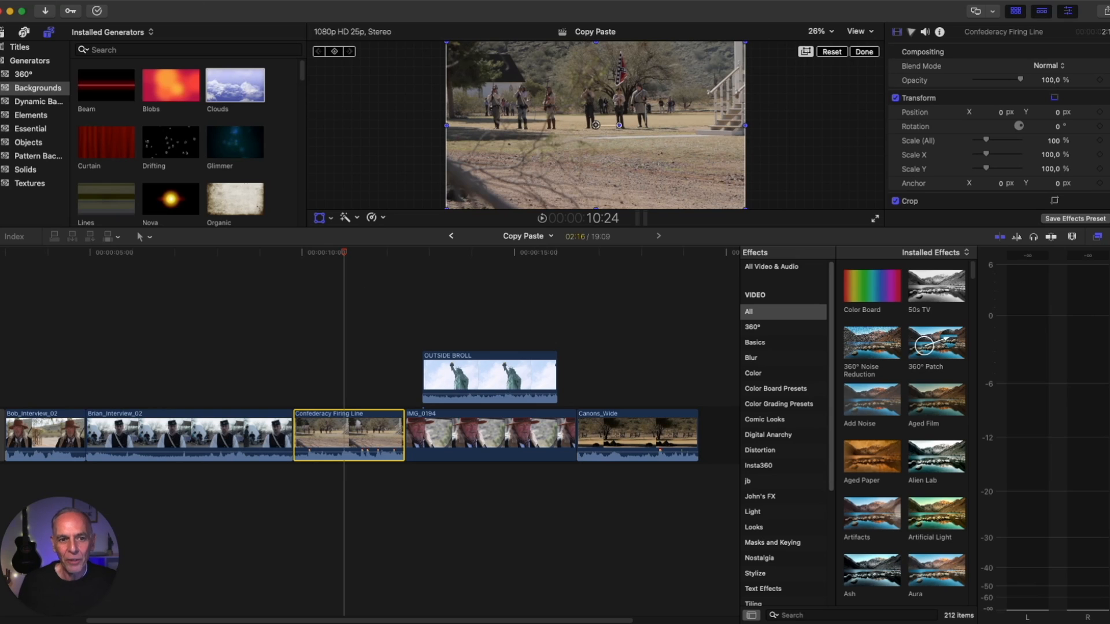
click(113, 1)
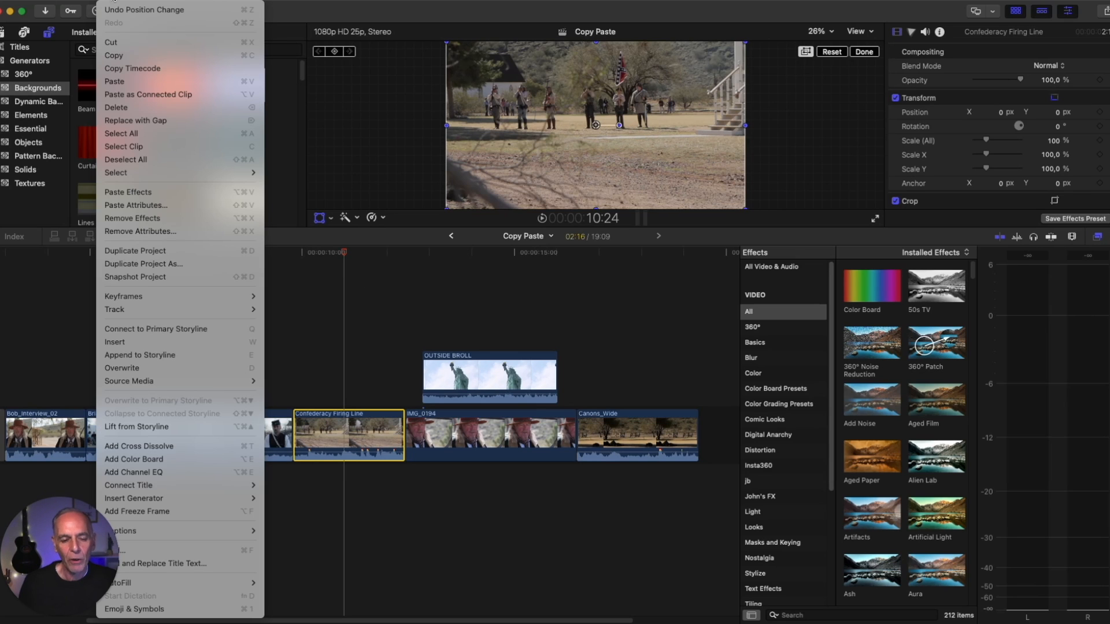
click(139, 205)
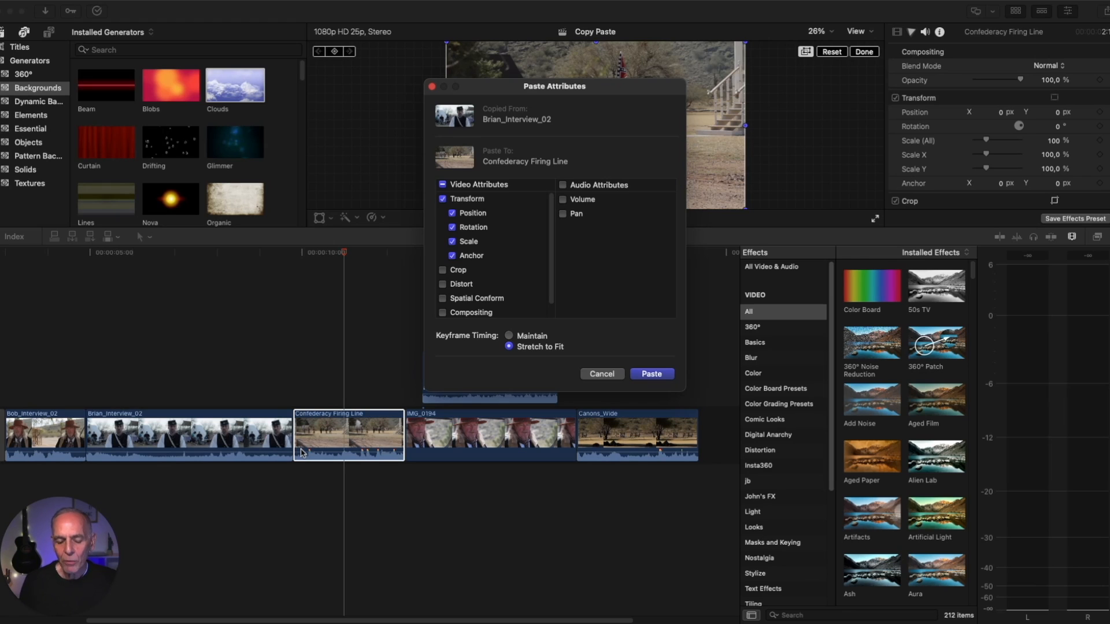
click(651, 376)
Display the video animation keyframes for both the Brian_Interview_02 and Confederacy Firing Line clips
click(162, 437)
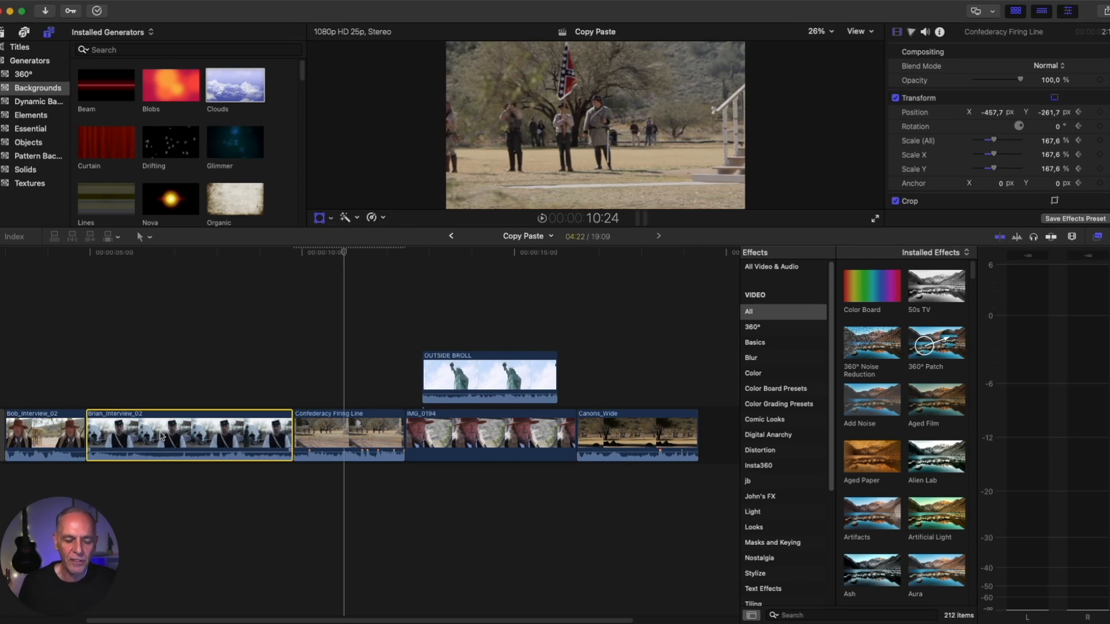
right_click(163, 434)
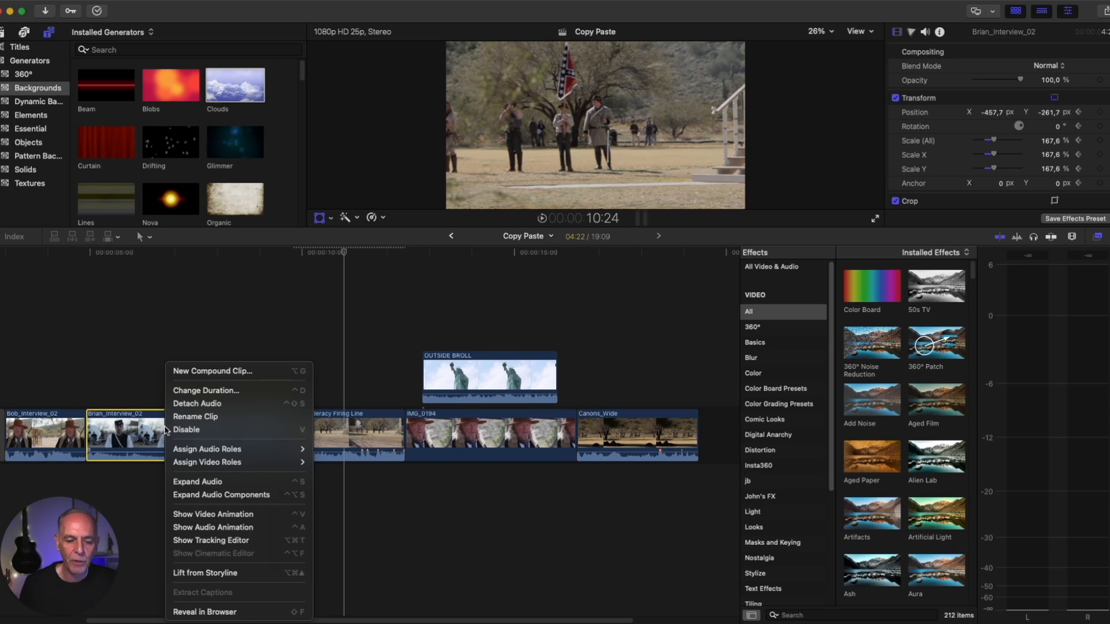
click(194, 515)
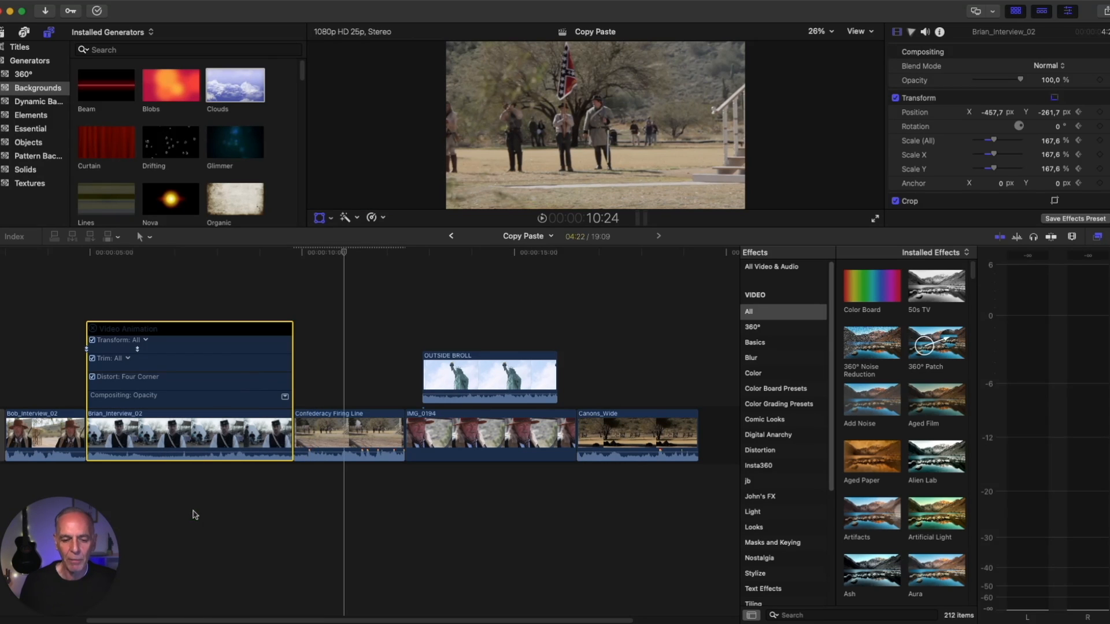
right_click(349, 435)
click(371, 515)
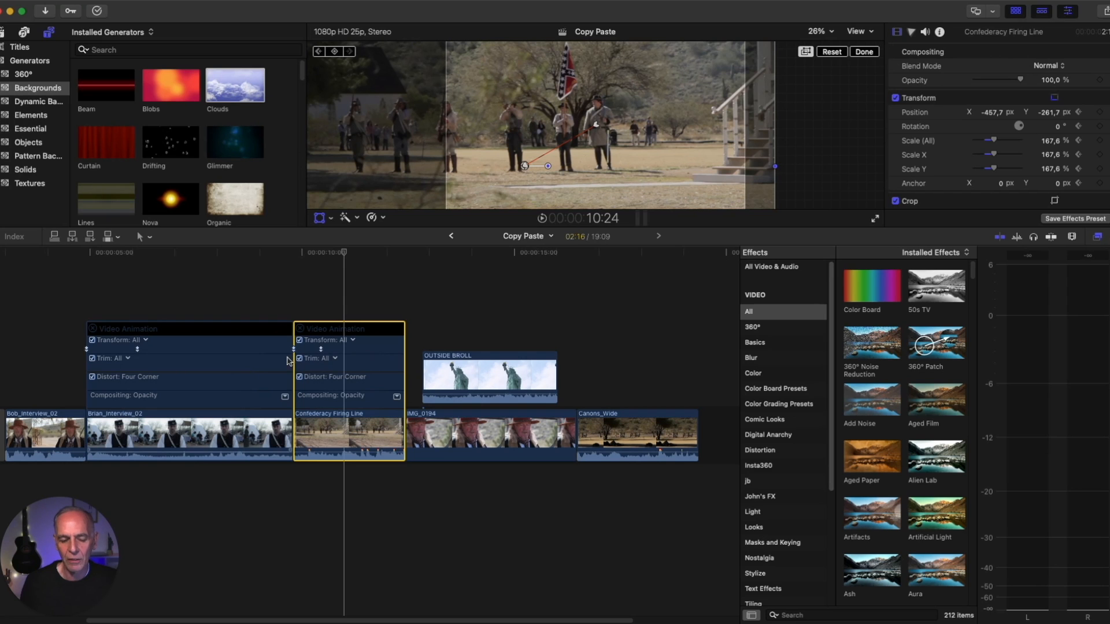
Play back the zoom animation starting just before Brian_Interview_02
drag(342, 252, 82, 270)
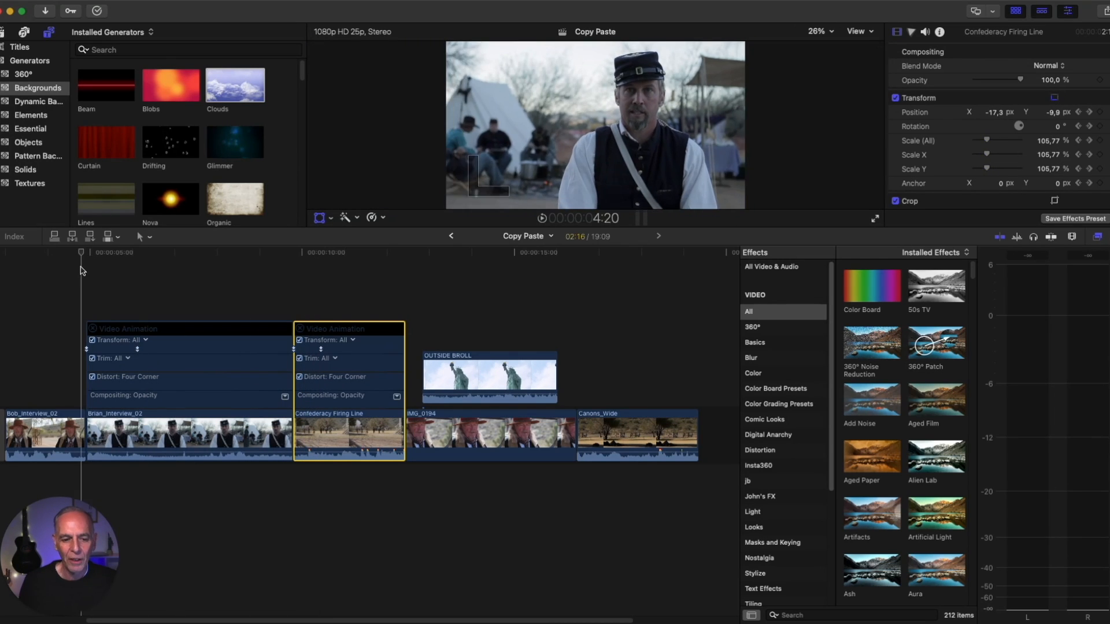
key(space)
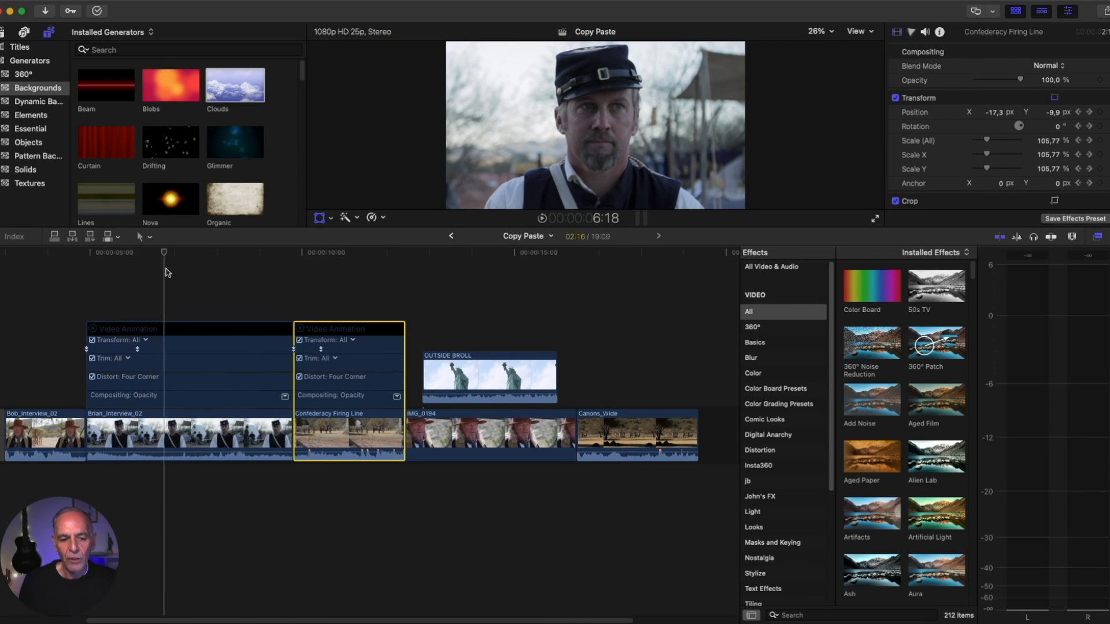
key(space)
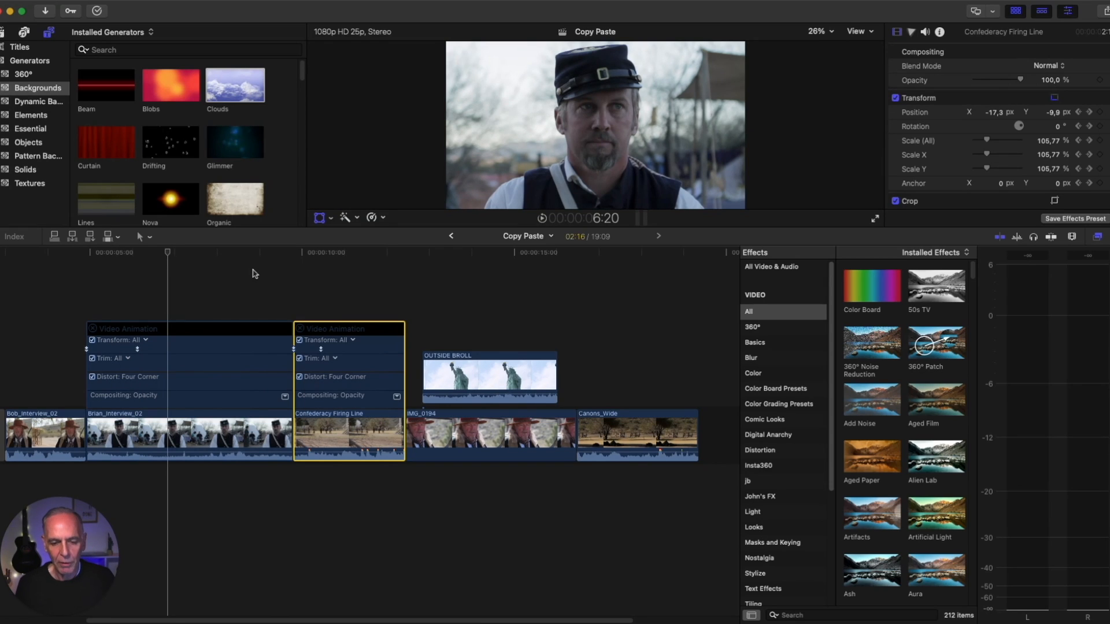
Paste the copied Position, Rotation, Scale and Anchor attributes onto Confederacy Firing Line, using Maintain keyframe timing
key(Down)
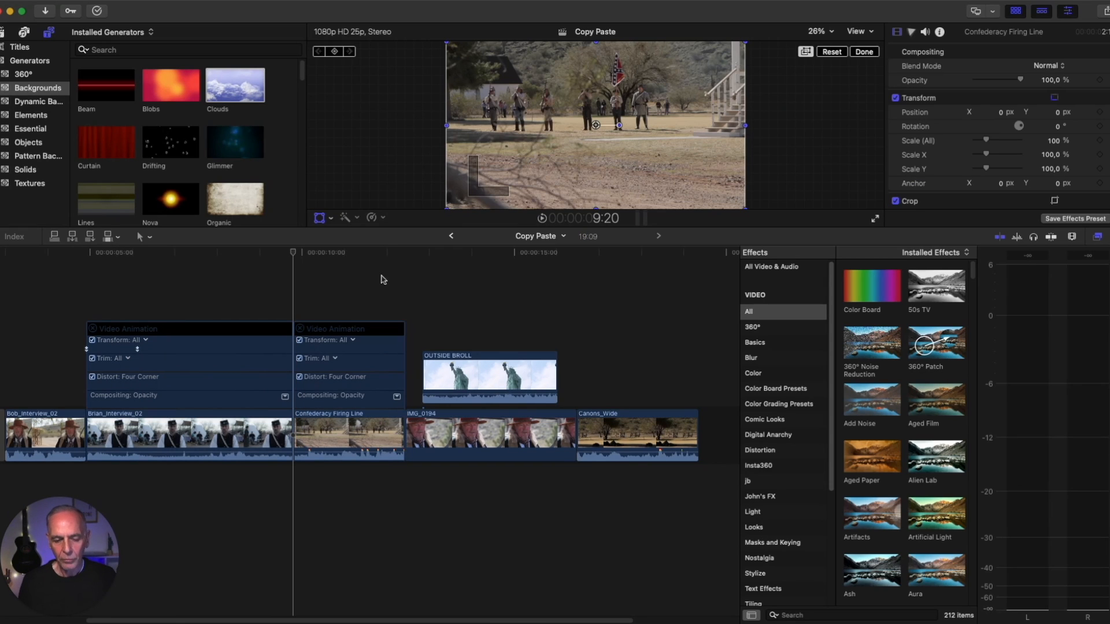
click(324, 433)
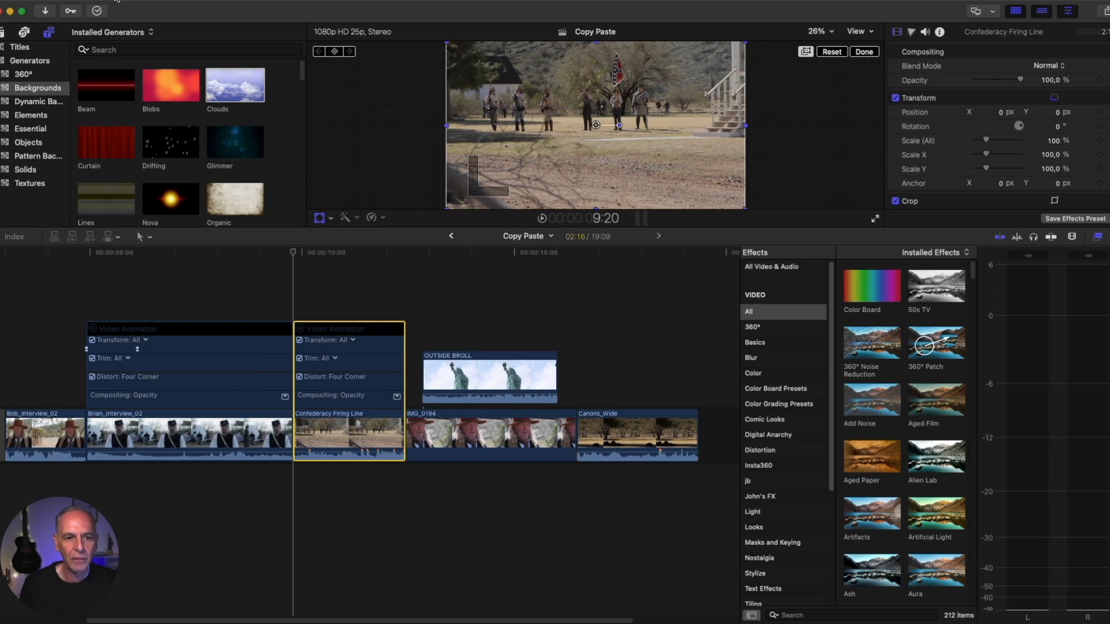
click(116, 1)
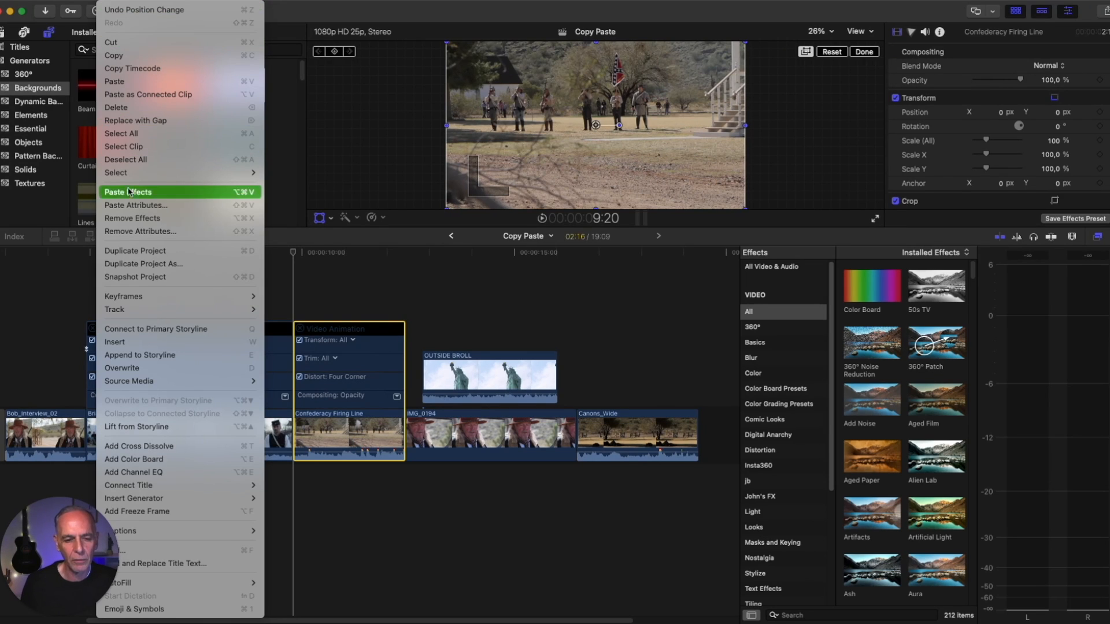
click(123, 206)
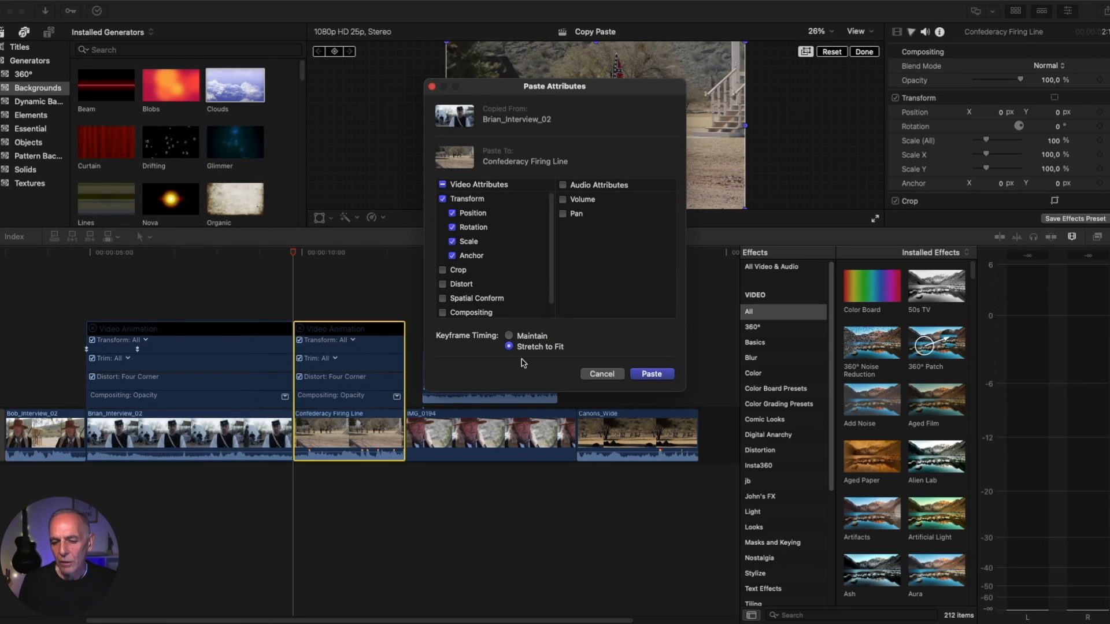
click(509, 336)
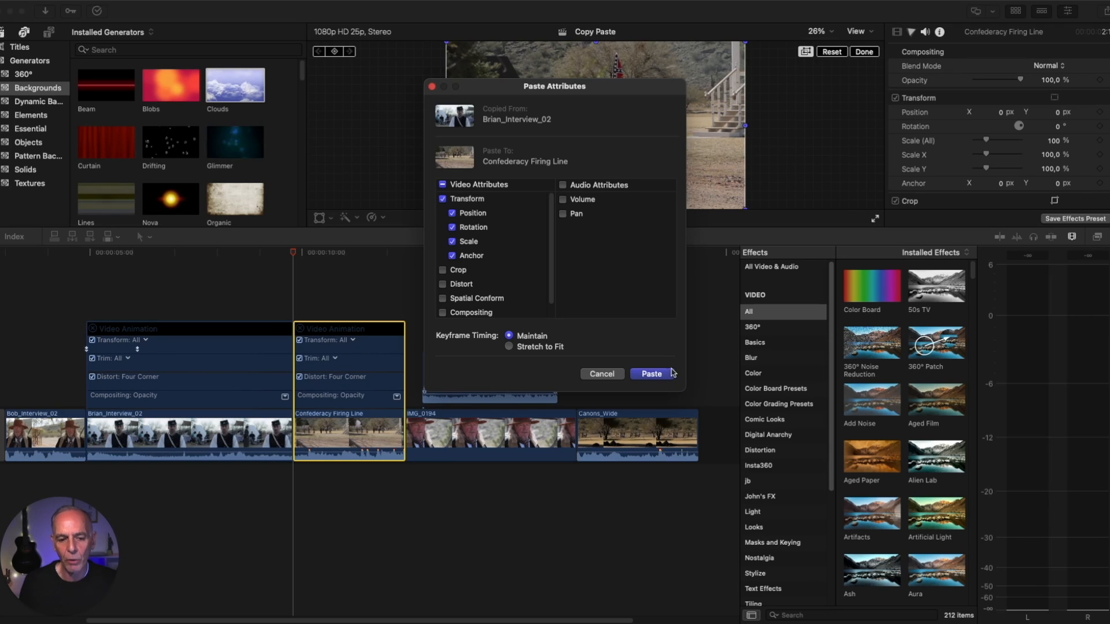
click(652, 374)
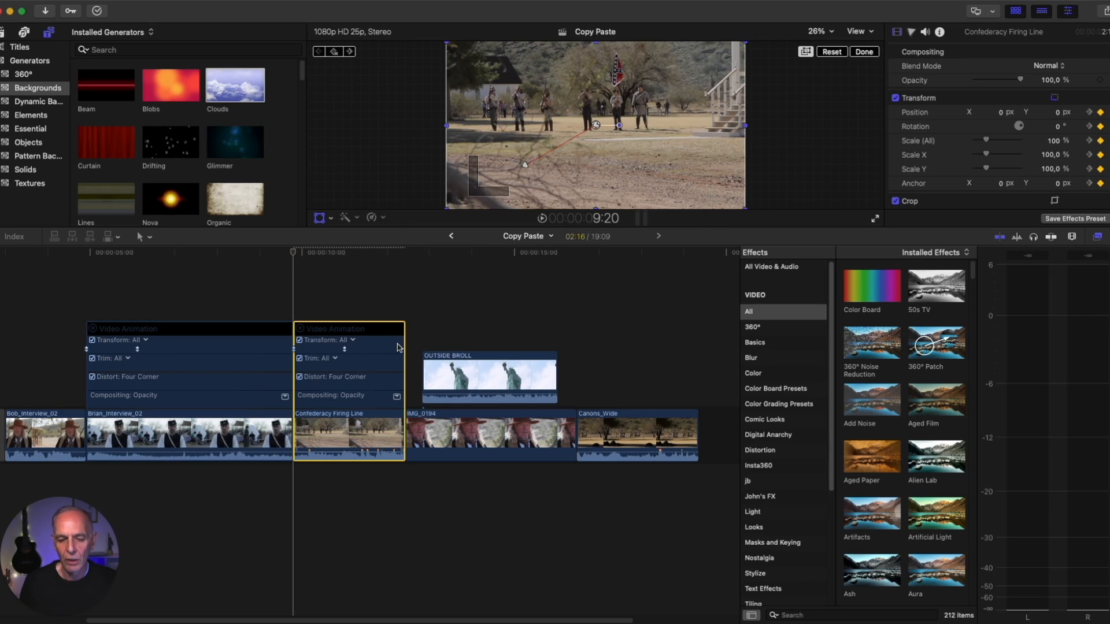